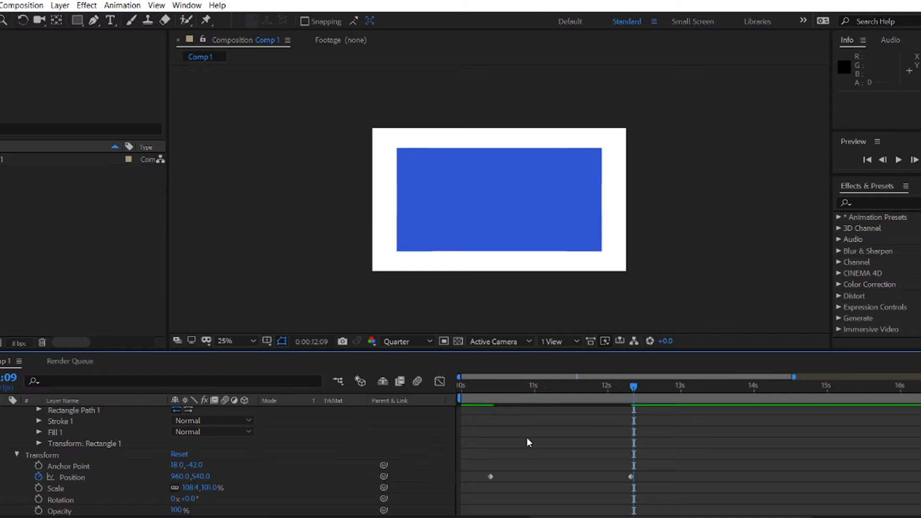
Set the velocity of both Position keyframes to 100% incoming influence and 80% outgoing influence.
left_click_drag(482, 459, 660, 485)
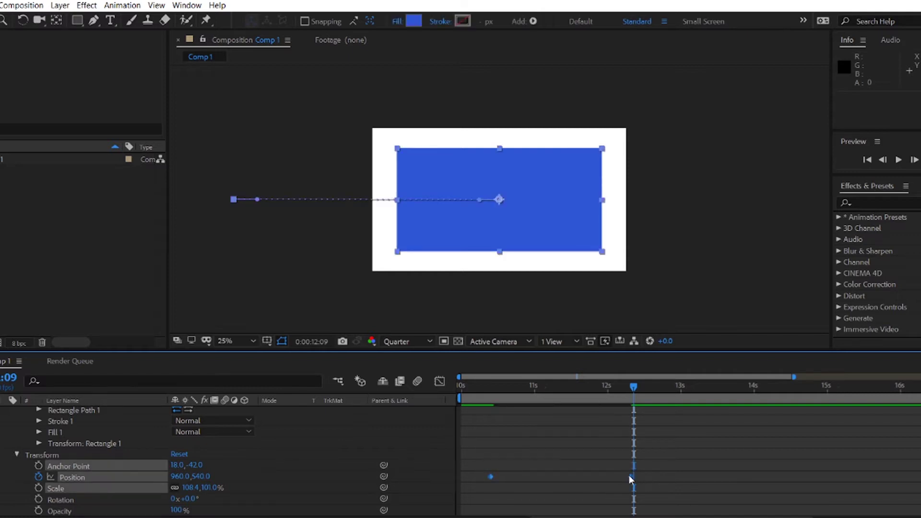
right_click(629, 475)
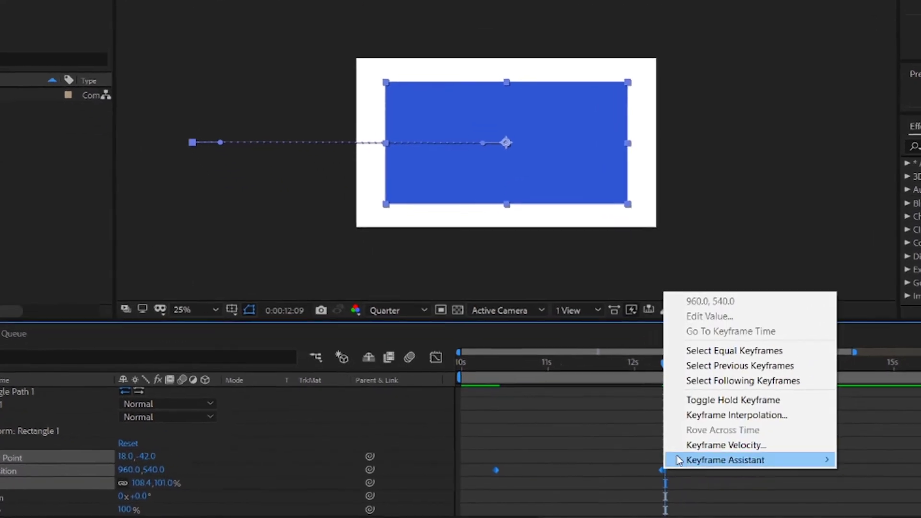
left_click(695, 445)
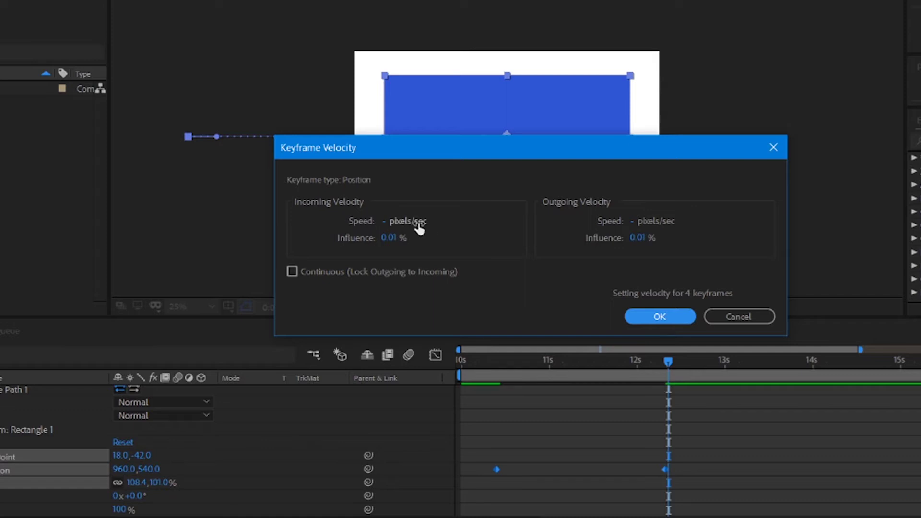
left_click(391, 239)
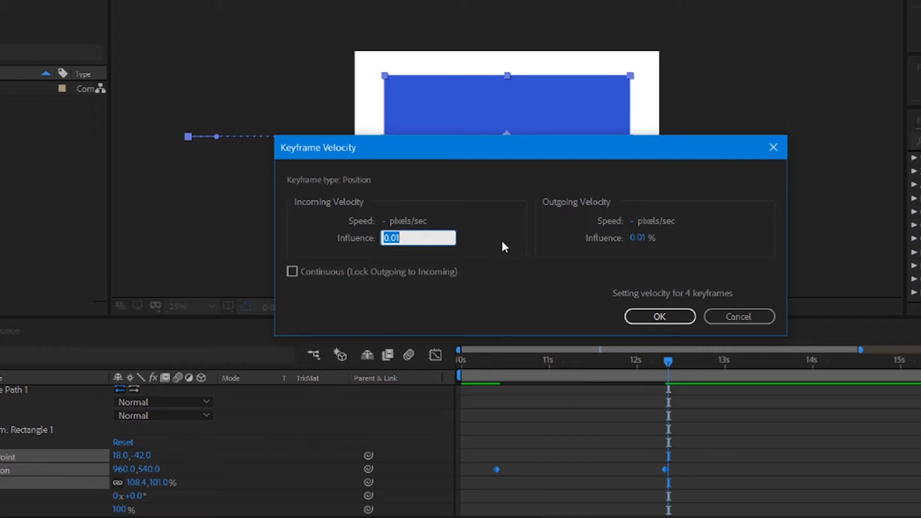
type("100")
left_click(644, 239)
type("80")
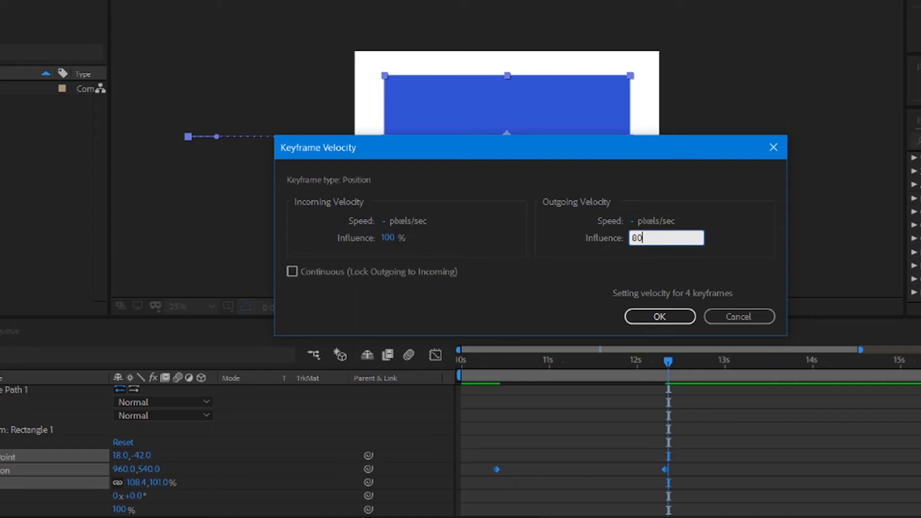
left_click(636, 317)
left_click(684, 434)
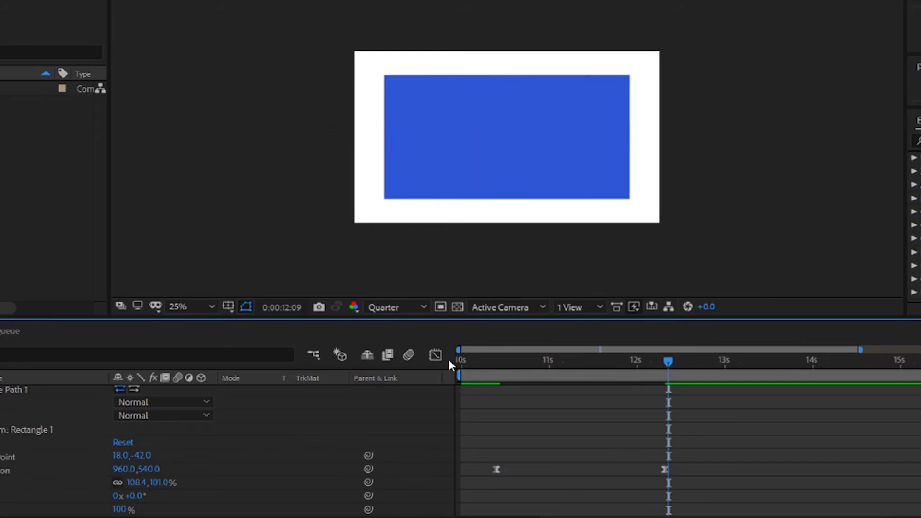
Preview the rectangle's slide-in twice from around the first Position keyframe.
left_click(495, 365)
key("space")
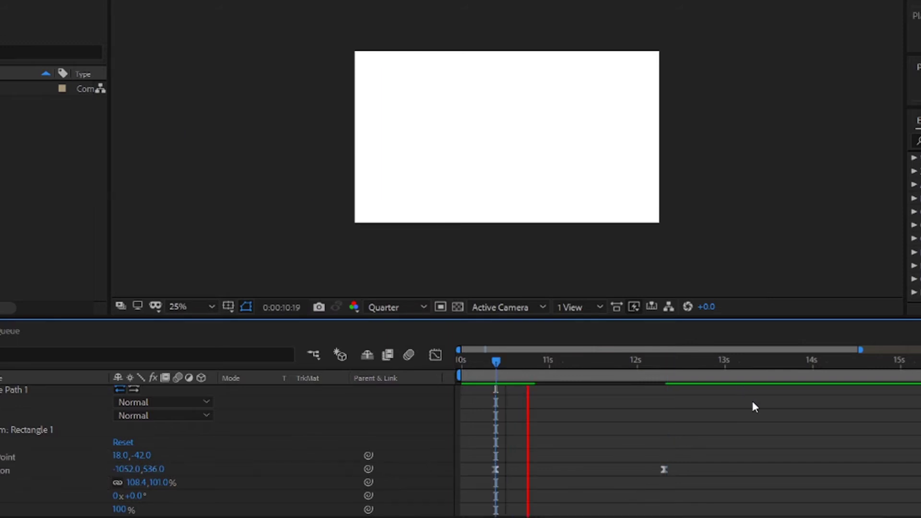
key("space")
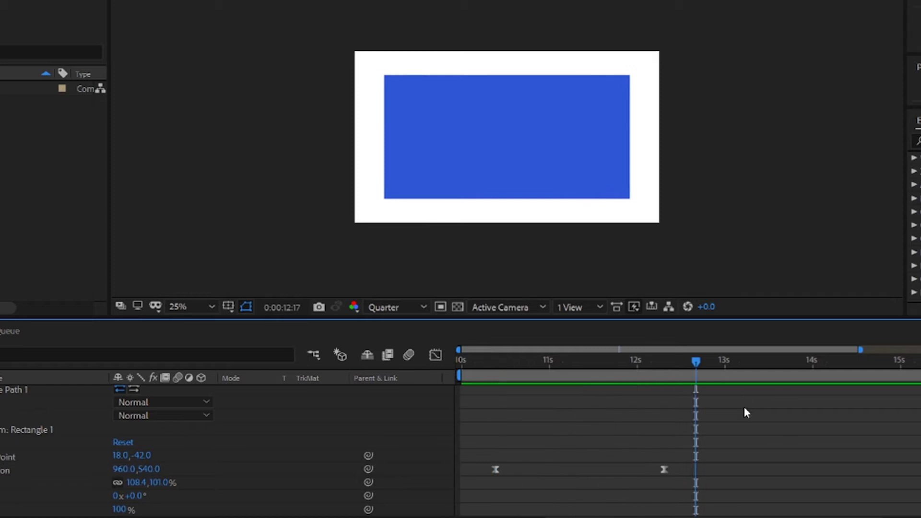
left_click(492, 368)
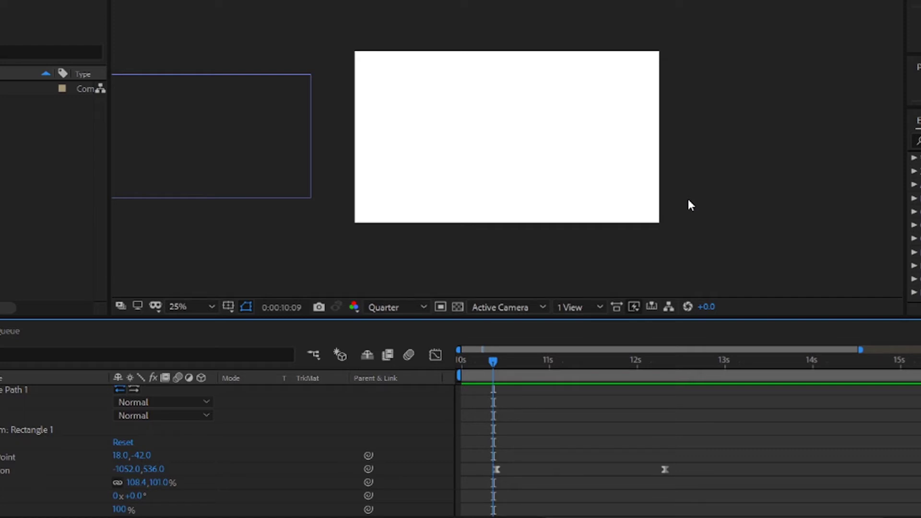
key("space")
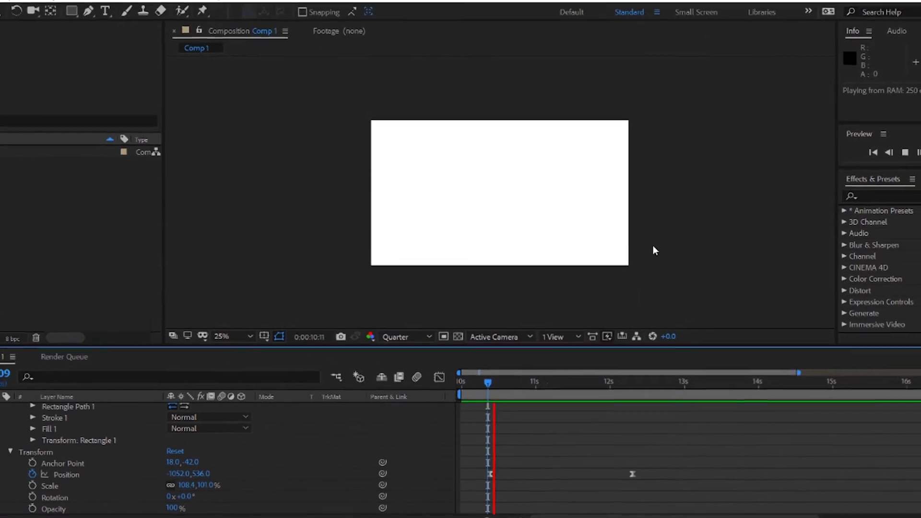
key("space")
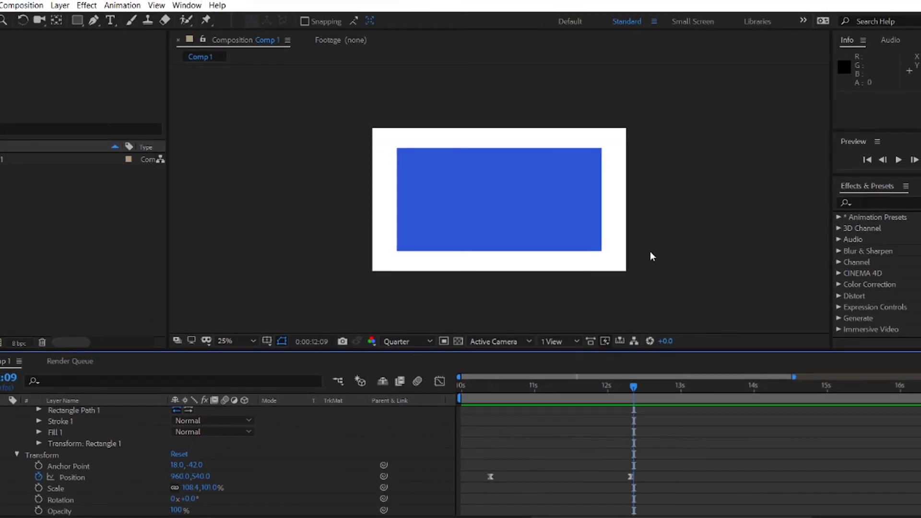
left_click(723, 203)
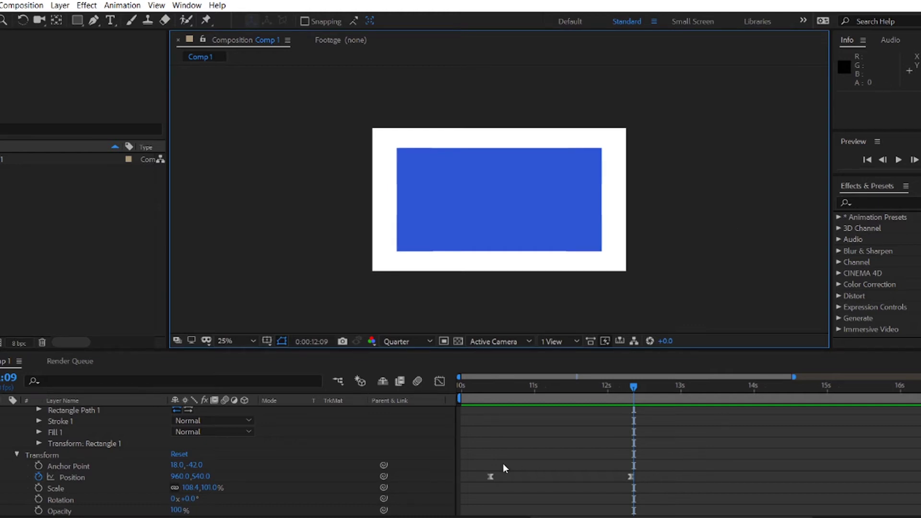
Examine the curve of the two Position keyframes in the Graph Editor, then return to the keyframe view.
left_click_drag(482, 463, 648, 493)
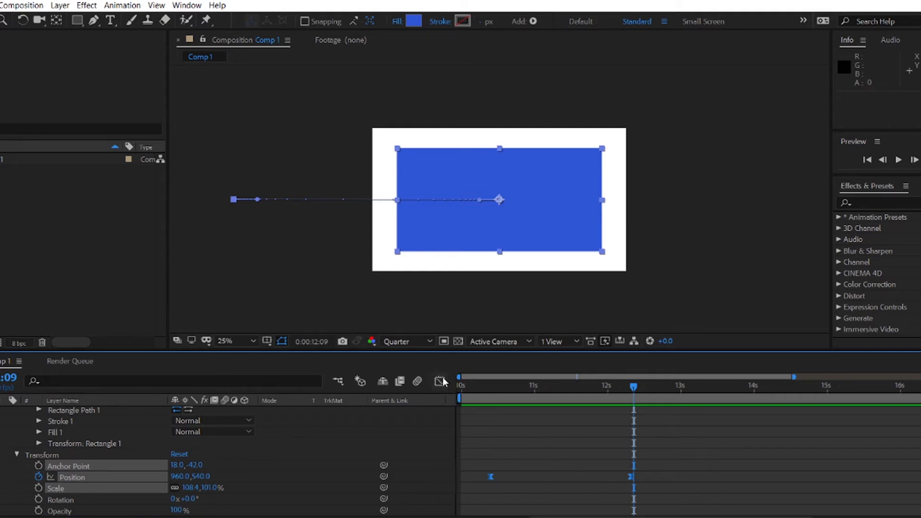
left_click(439, 381)
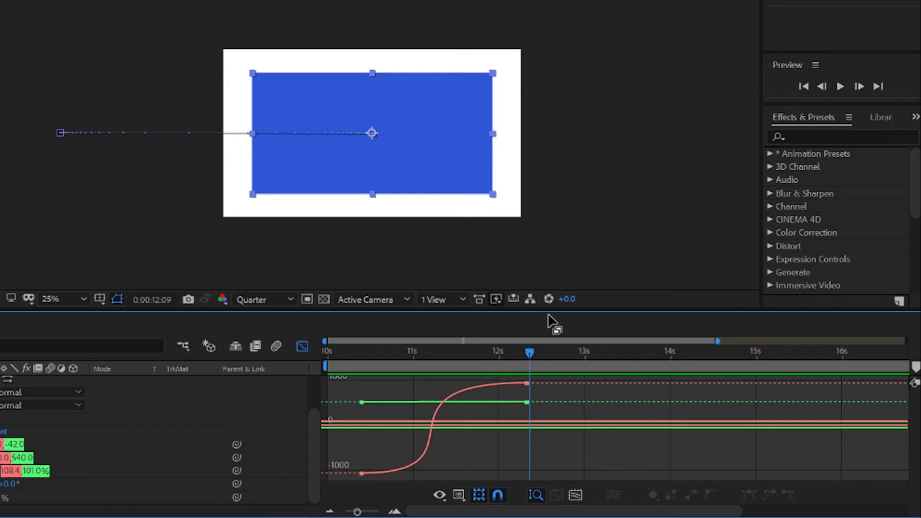
left_click(301, 346)
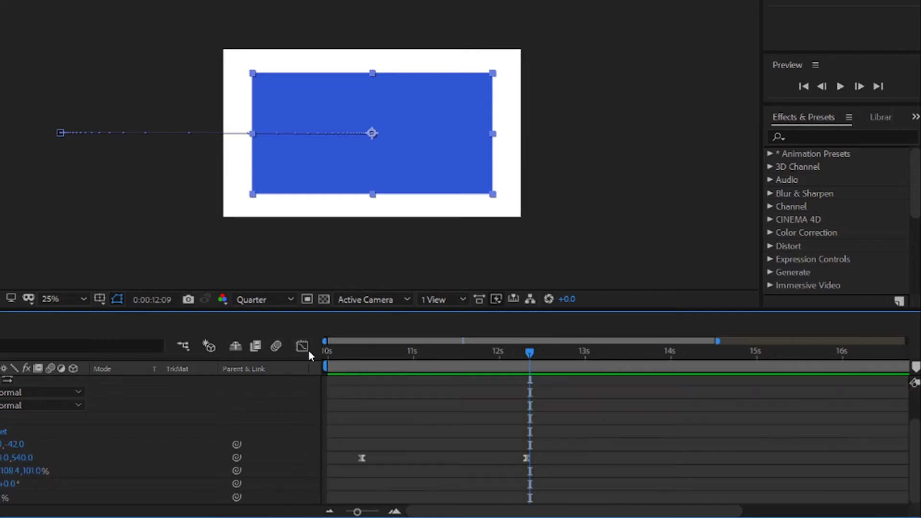
Copy both Position keyframes and paste them at 0:00:13:01 on the rectangle's layer.
left_click_drag(532, 357, 589, 357)
left_click(647, 446)
left_click_drag(544, 471, 374, 438)
key("ctrl+c")
left_click(644, 474)
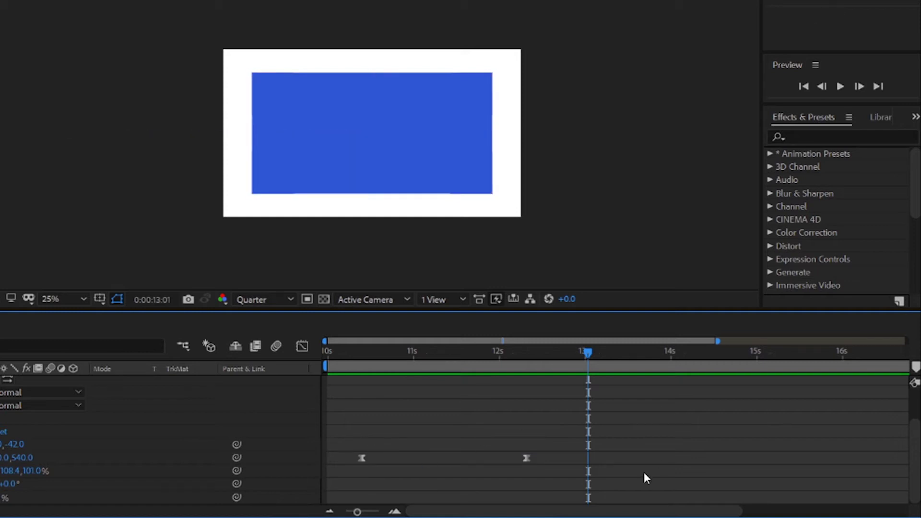
left_click(1, 457)
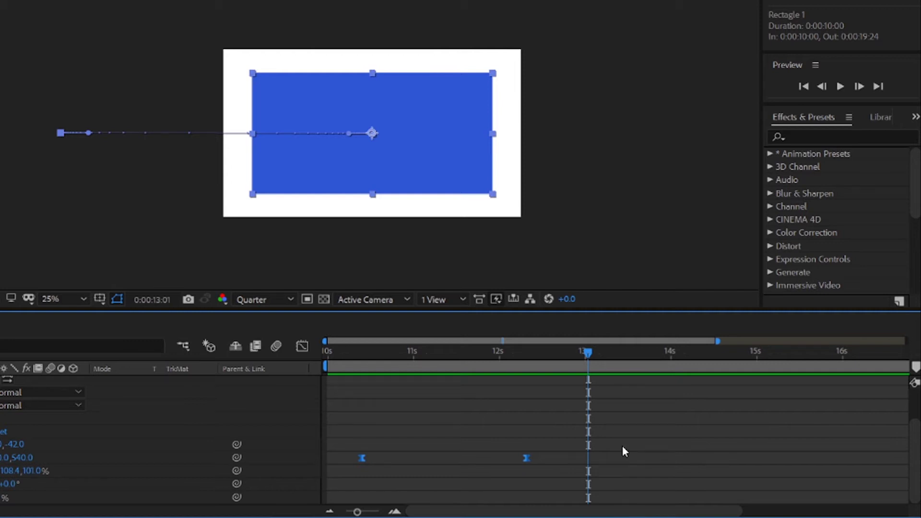
key("ctrl+v")
Time-reverse the two pasted Position keyframes so the rectangle slides back out of the frame.
left_click_drag(767, 482, 592, 440)
right_click(589, 459)
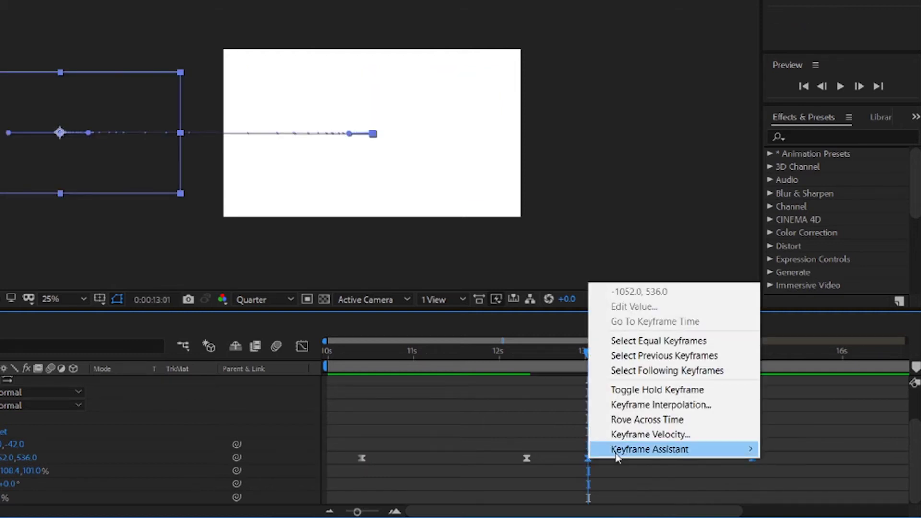
mouse_move(614, 451)
left_click(516, 451)
left_click(608, 421)
Inspect the curve of all four Position keyframes in the Graph Editor, then return to the keyframe view.
left_click(352, 353)
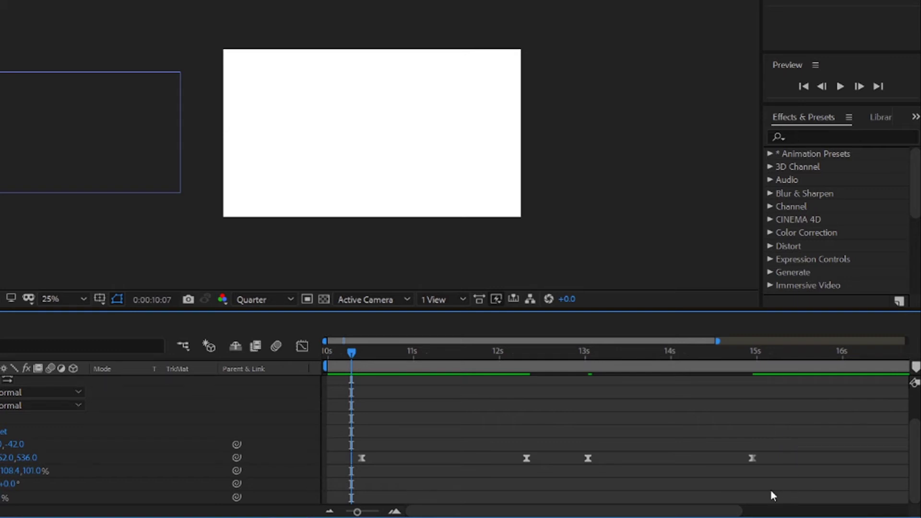
left_click_drag(774, 475, 356, 437)
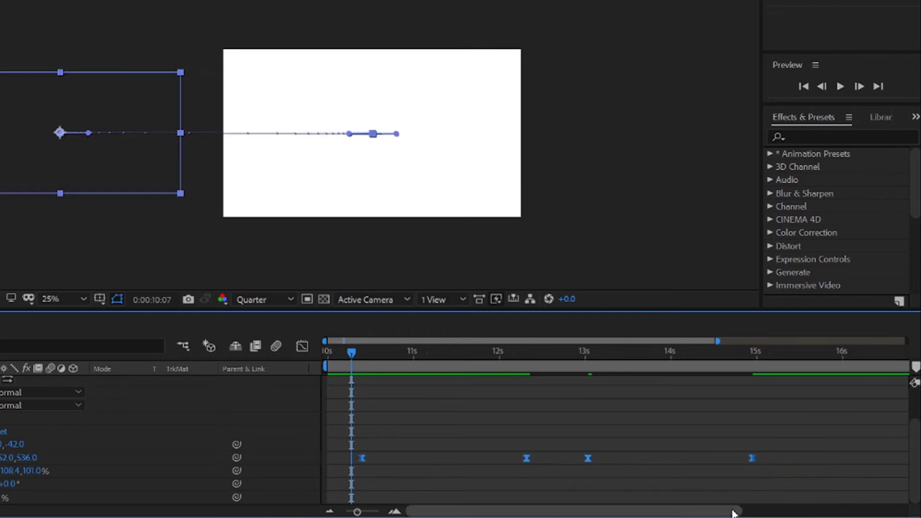
left_click(307, 348)
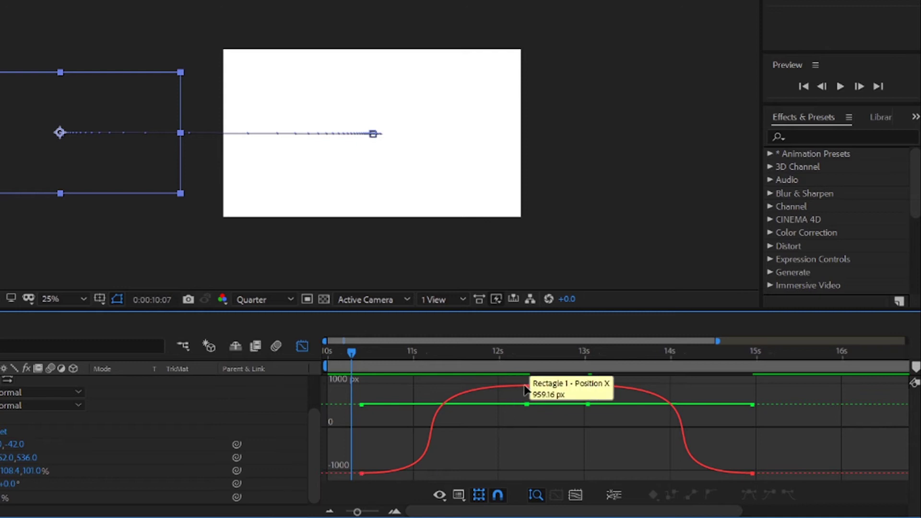
mouse_move(587, 389)
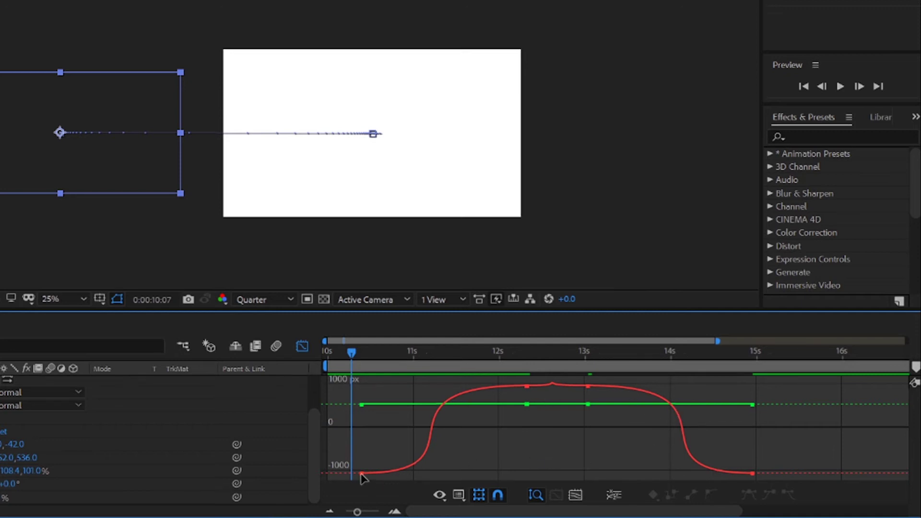
mouse_move(529, 392)
left_click(302, 345)
Preview the rectangle's slide-in and slide-out from near the start and from partway through the animation.
left_click_drag(353, 354, 334, 354)
key("space")
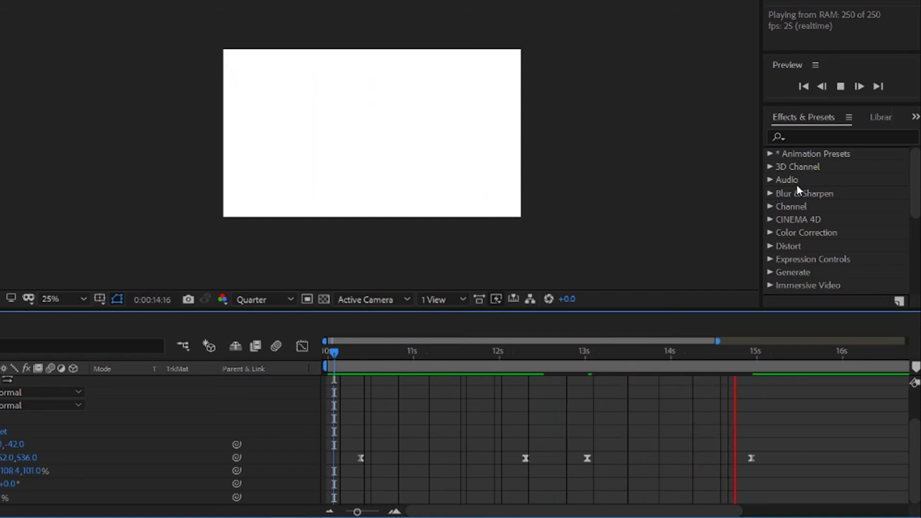
key("space")
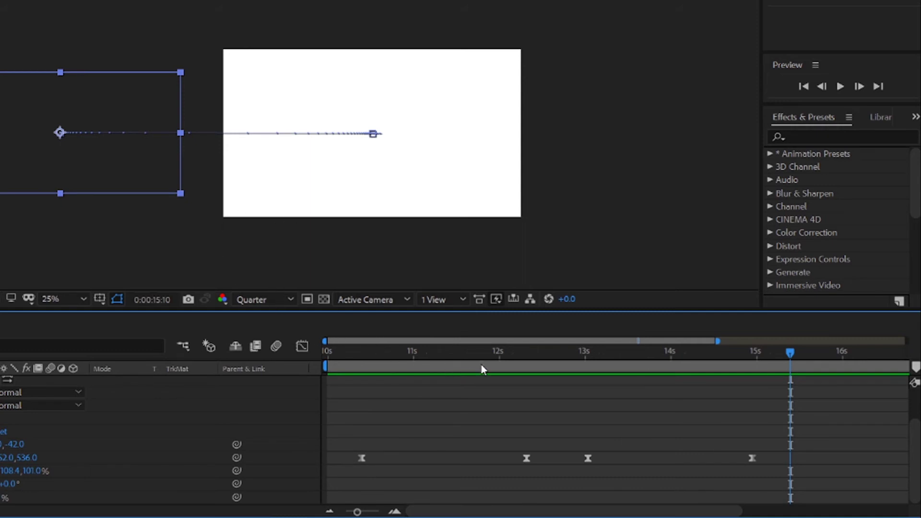
key("space")
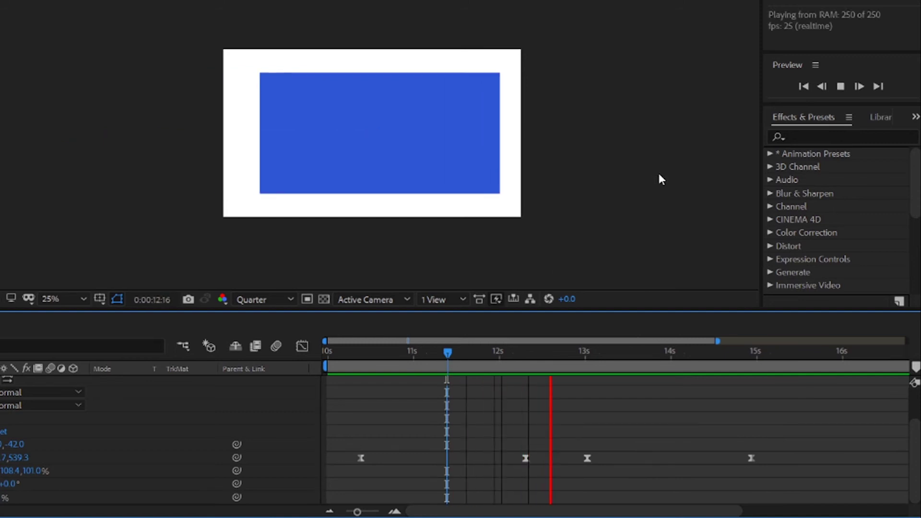
key("space")
left_click(519, 353)
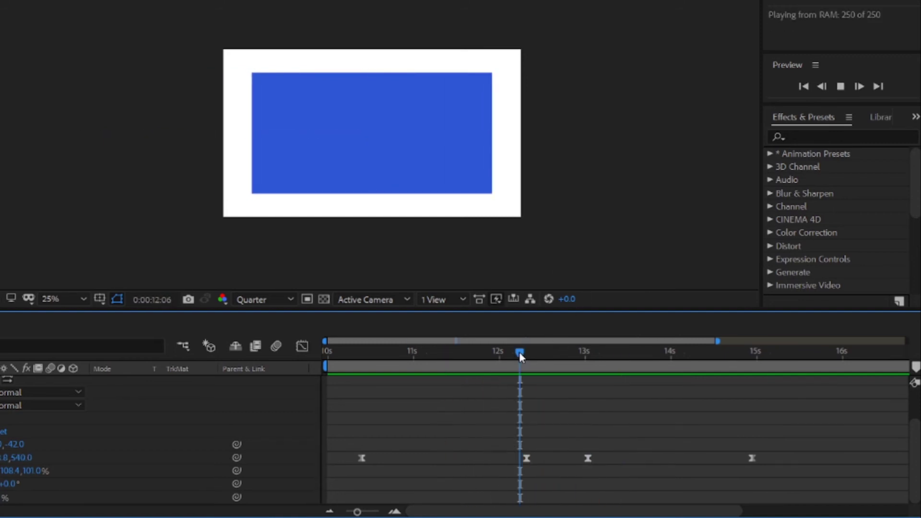
key("space")
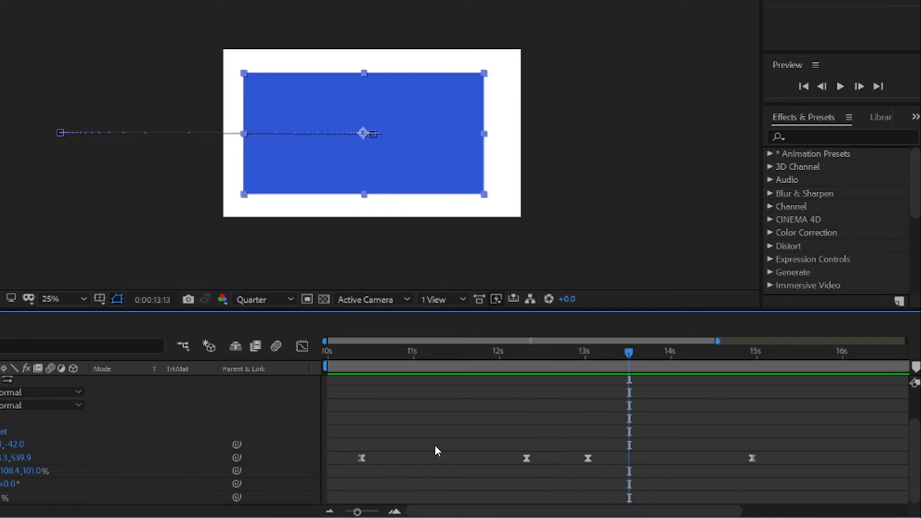
In the Graph Editor, add a Position keyframe on the falling part of the curve and move it to about 13.9 s.
left_click_drag(784, 470, 303, 416)
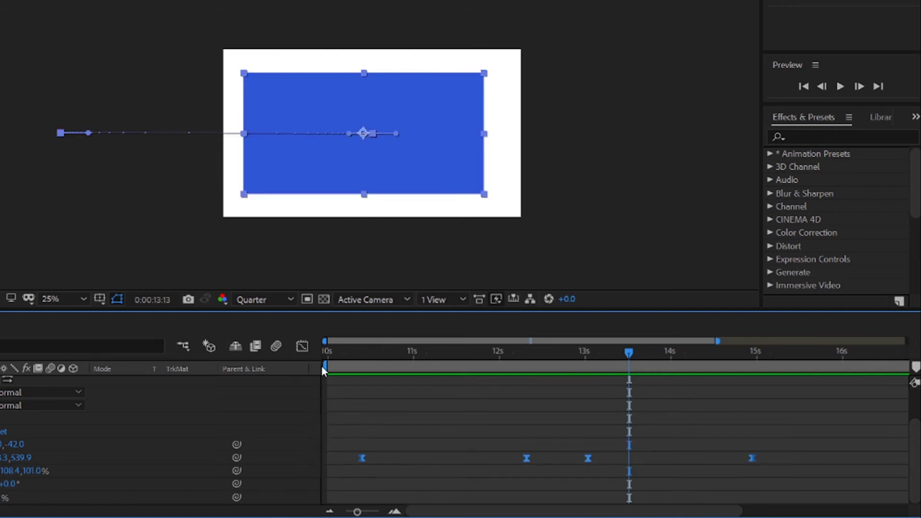
left_click(302, 346)
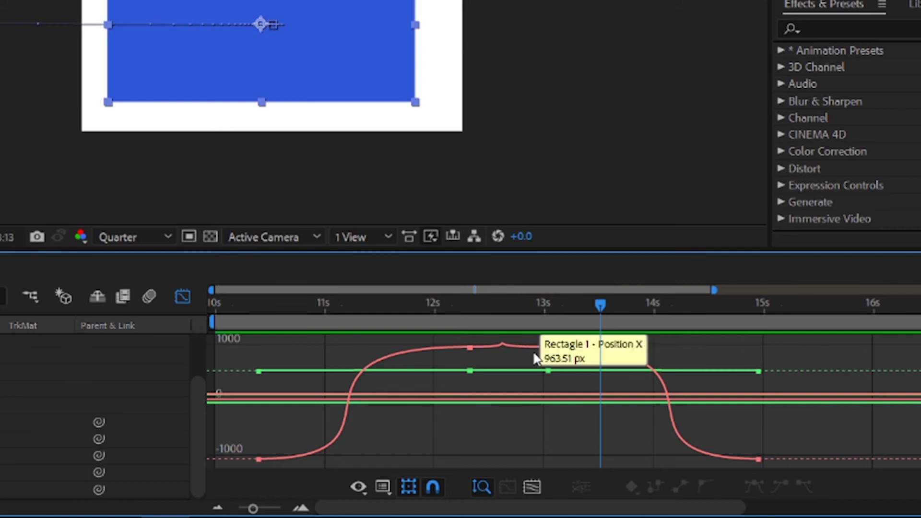
mouse_move(497, 345)
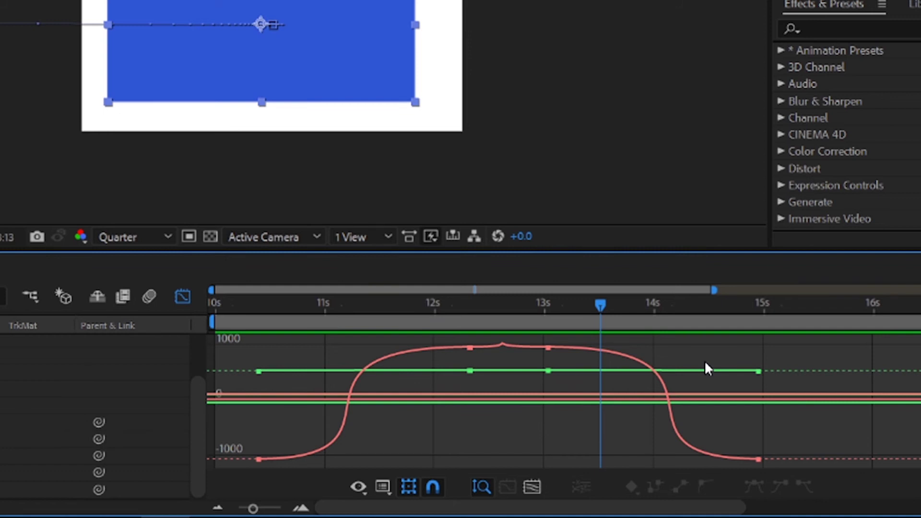
left_click(616, 353, "ctrl")
left_click_drag(615, 354, 646, 359)
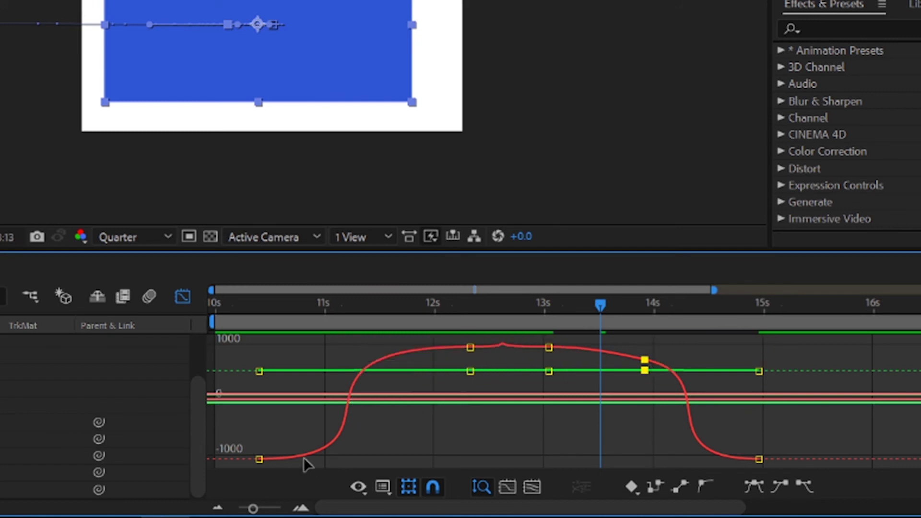
Add a Position keyframe on the rising curve, raise it at about 11.3 s, and shift the following keyframe to about 12.4 s.
left_click(350, 393, "ctrl")
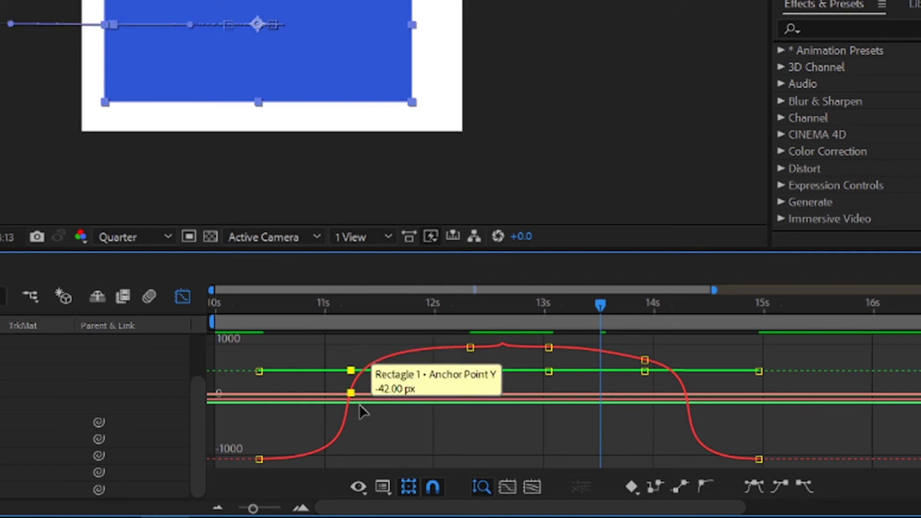
left_click_drag(350, 394, 360, 361)
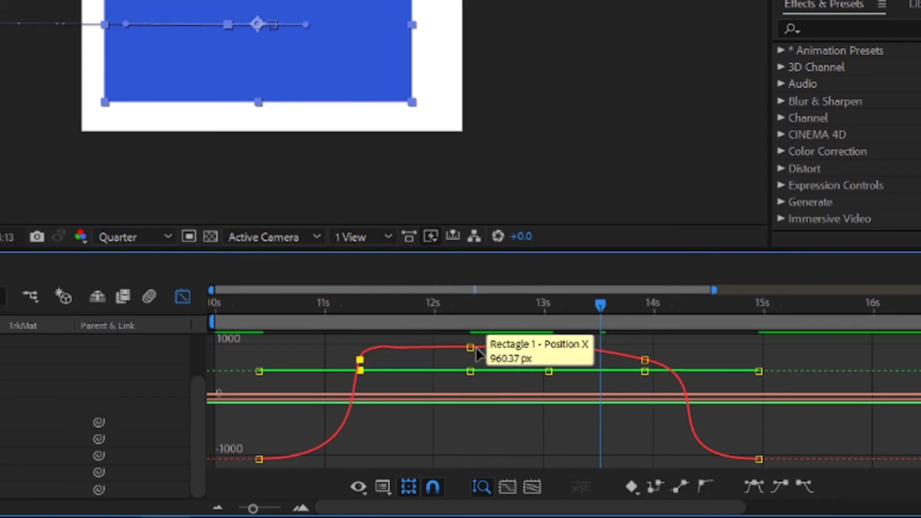
mouse_move(473, 346)
left_mouse_down()
mouse_move(486, 393)
mouse_move(481, 325)
mouse_move(482, 377)
mouse_move(482, 354)
left_mouse_up()
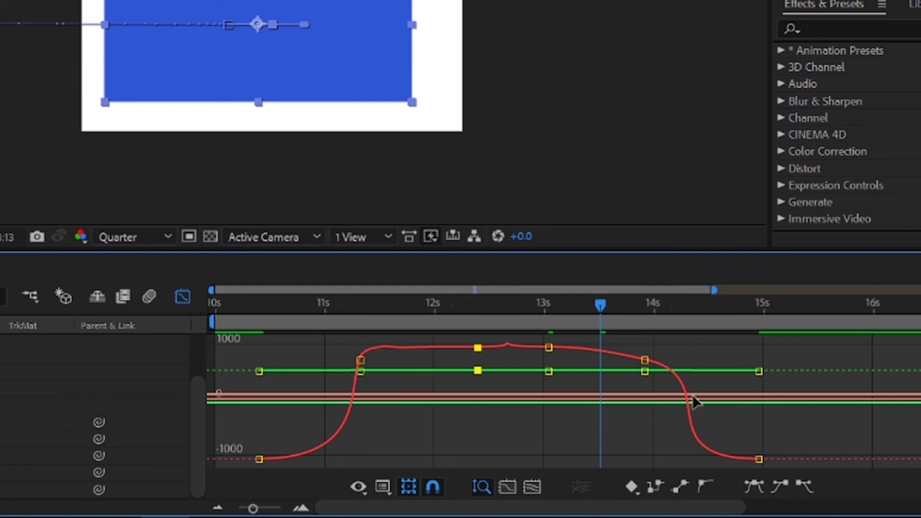
left_click(182, 297)
left_click(620, 393)
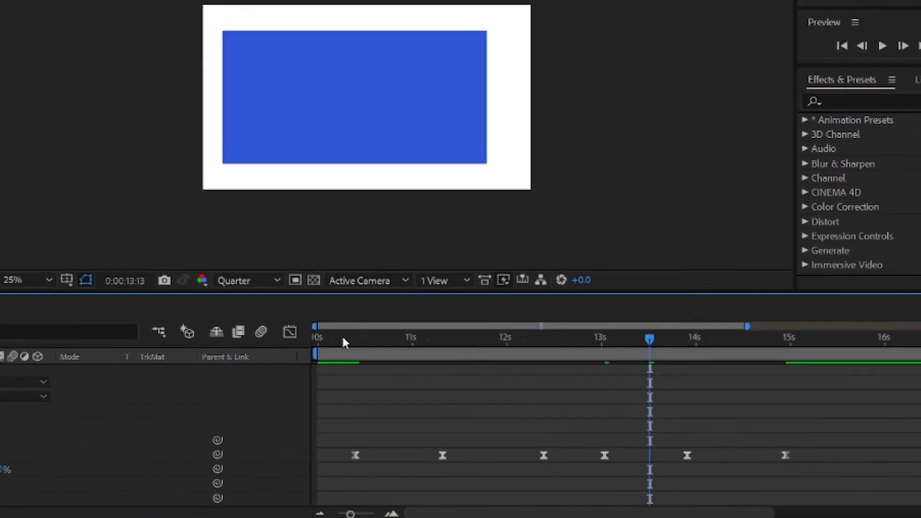
Preview the rectangle's reshaped slide-in and slide-out twice from 0:00:10:07, stopping the second playback at 0:00:12:00.
left_click(245, 304)
key("space")
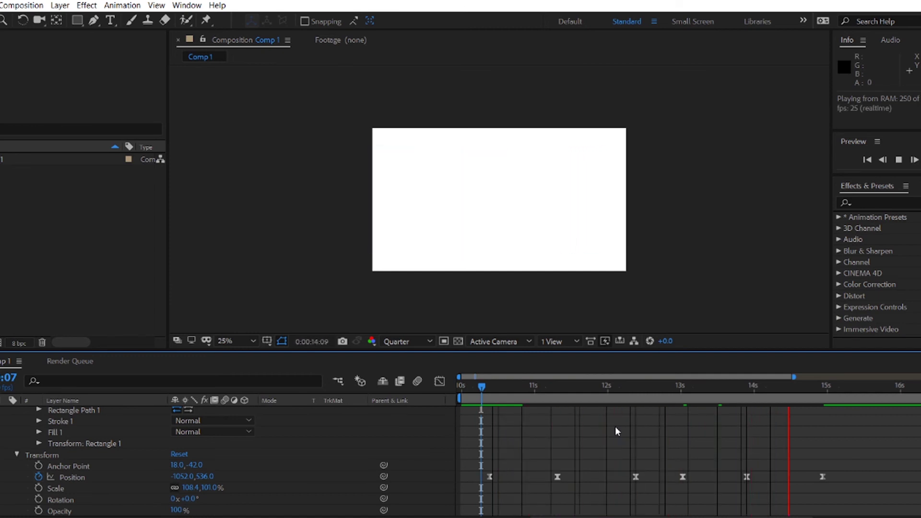
key("space")
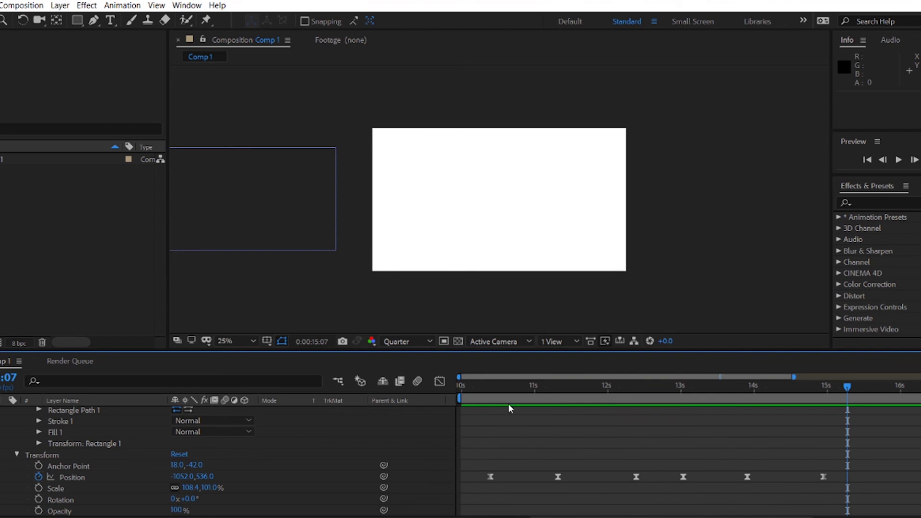
left_click(480, 386)
key("space")
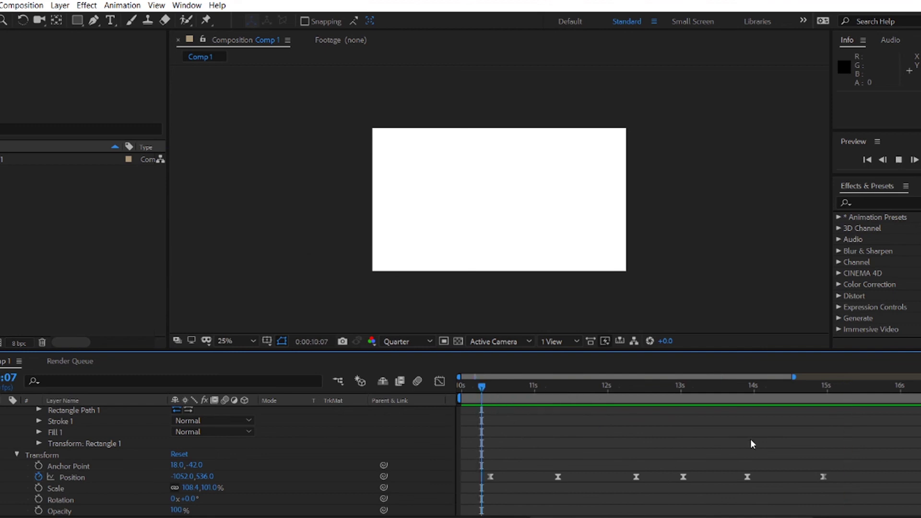
key("space")
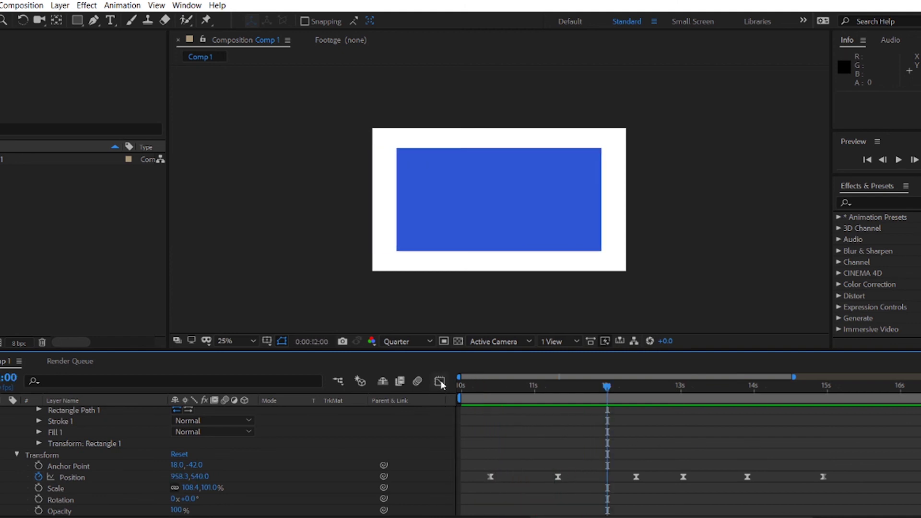
Select all six Position keyframes and display their curves in the Graph Editor.
left_click(440, 382)
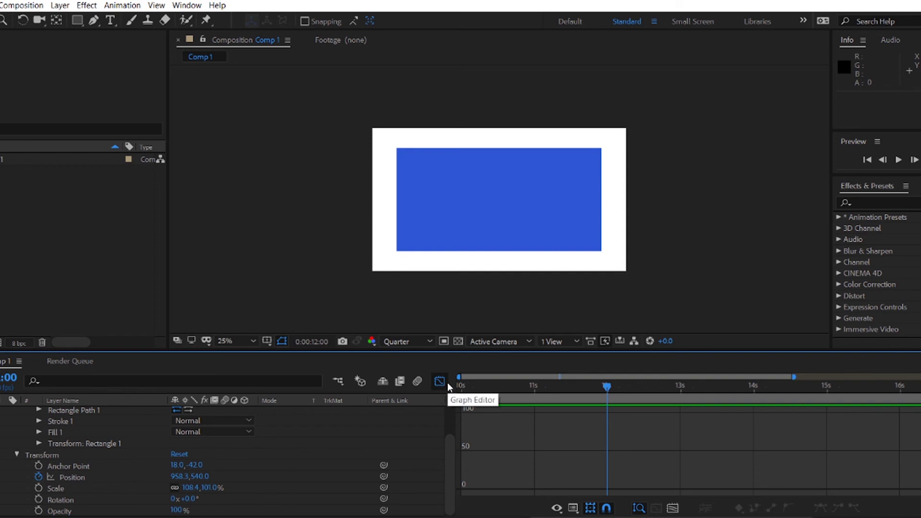
left_click(447, 383)
left_click(446, 383)
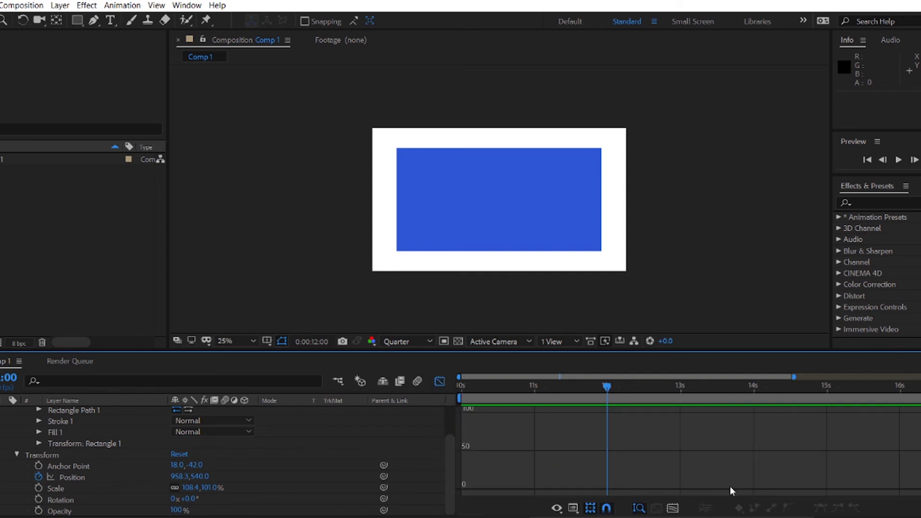
left_click(443, 381)
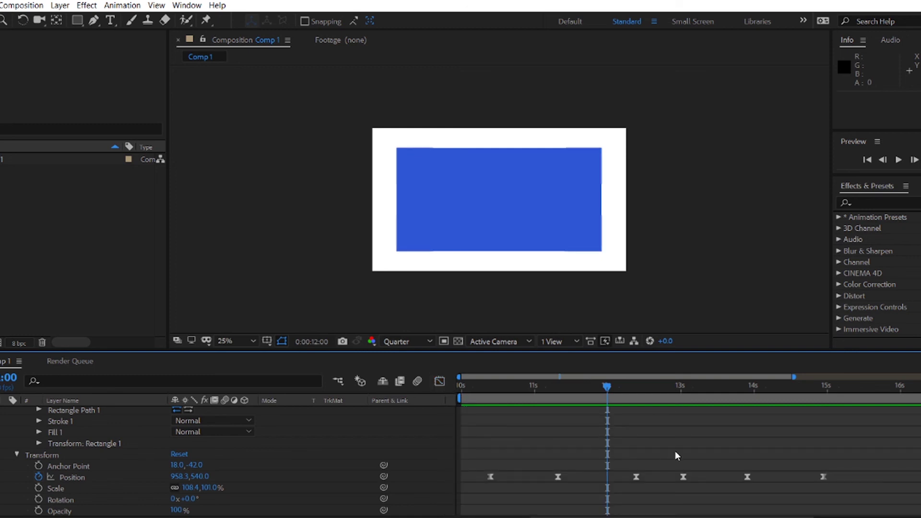
left_click_drag(847, 494, 464, 453)
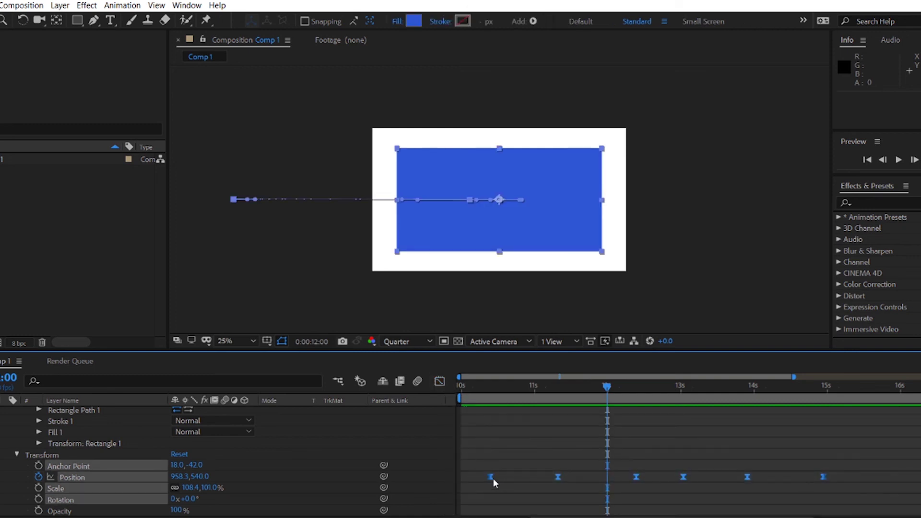
left_click(439, 381)
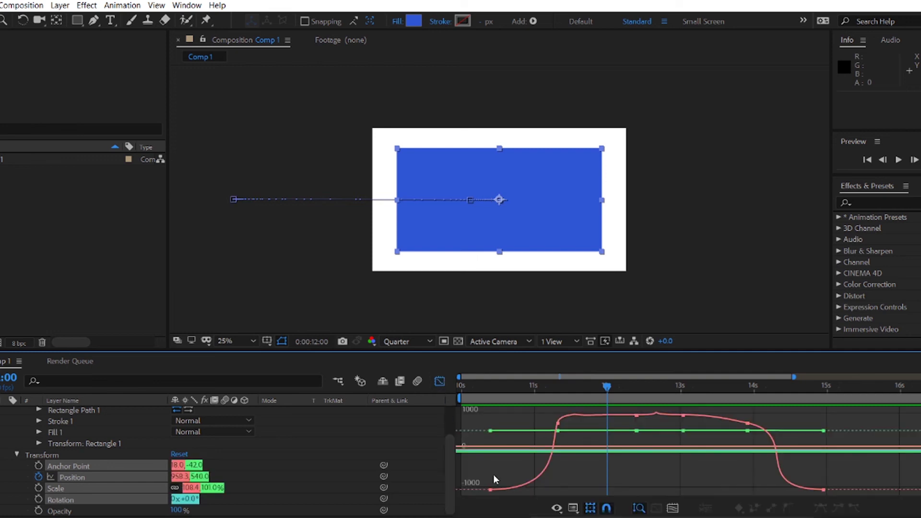
Play the animation from 0:00:10:03 through the slide-out with the Position curves displayed in the Graph Editor.
left_click(470, 386)
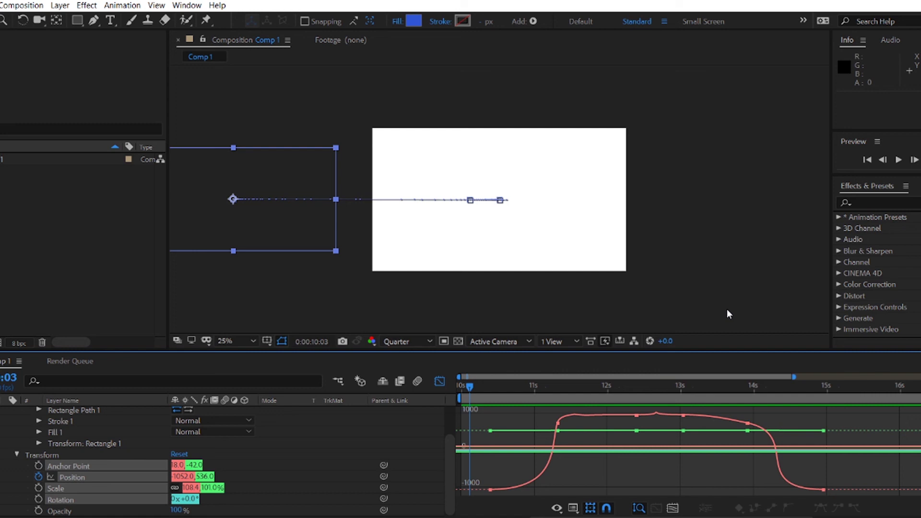
key("space")
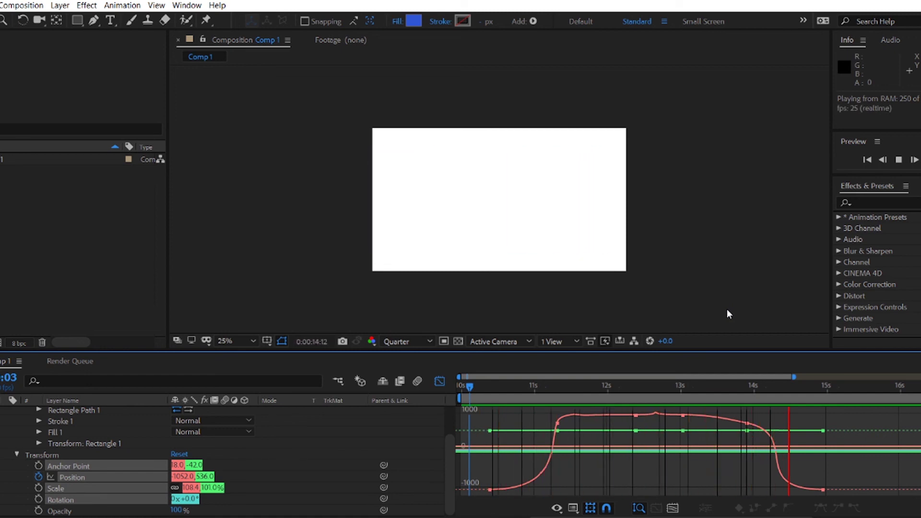
key("space")
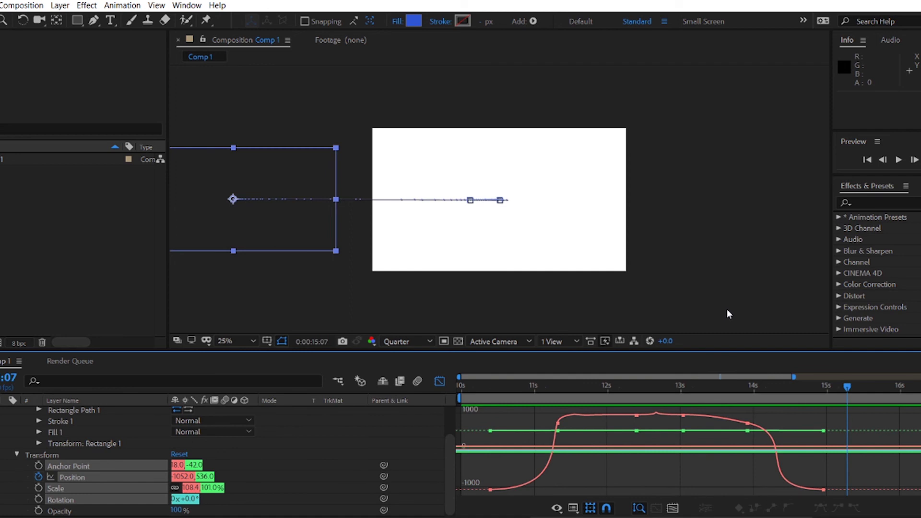